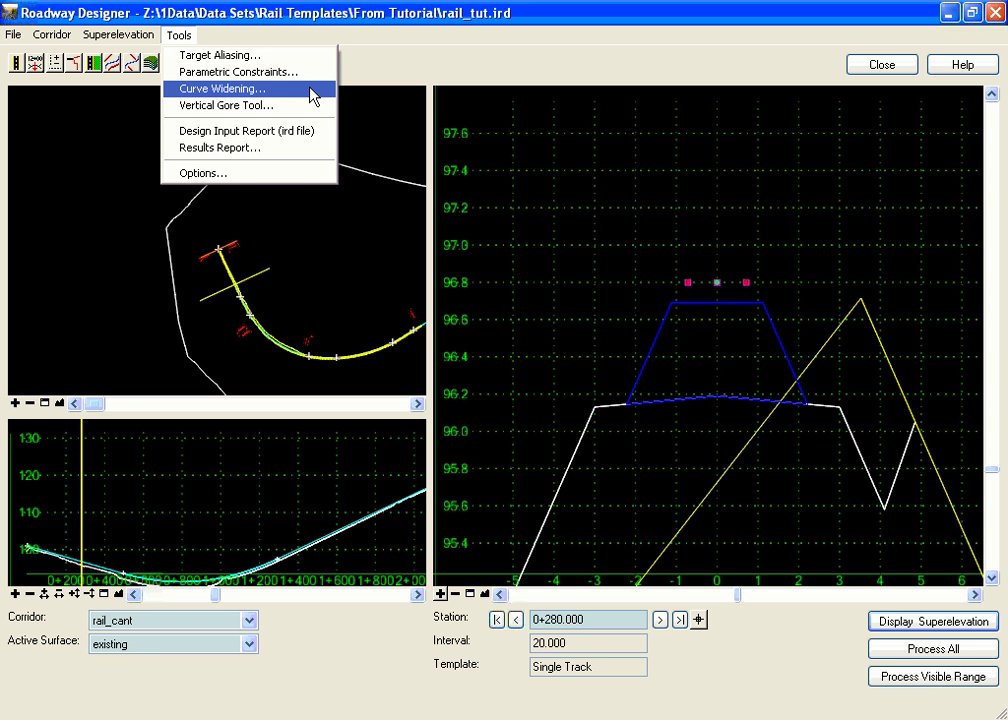
Dismiss the Tools menu and step the cross-section forward from station 0+280 toward 0+600.
click(804, 250)
mouse_move(813, 408)
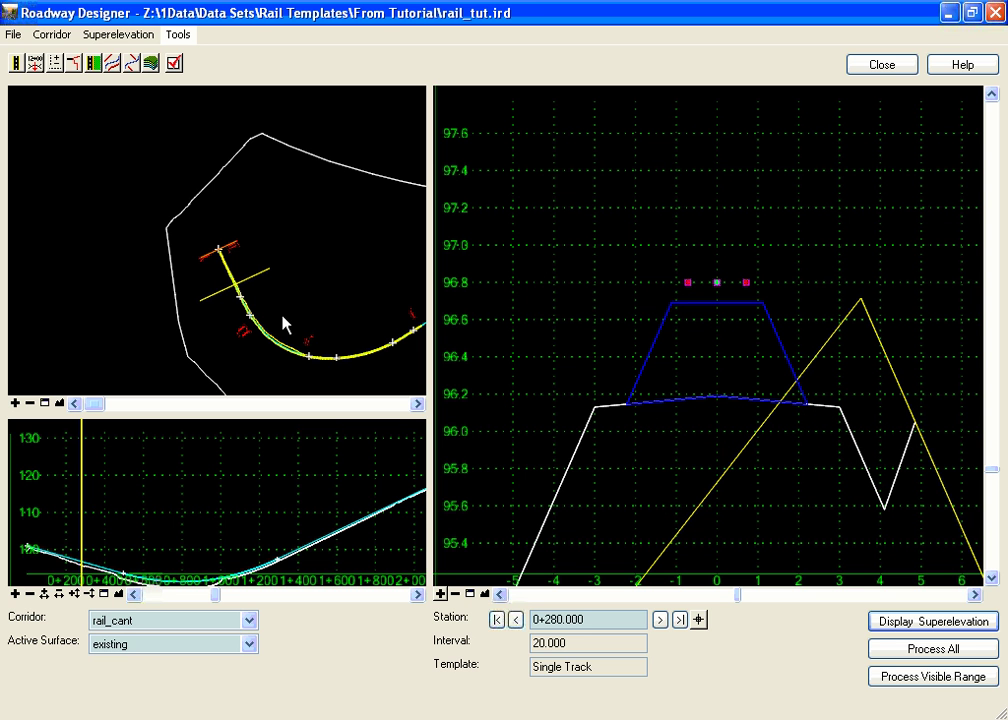
mouse_move(240, 292)
click(660, 620)
click(660, 620)
click(660, 620)
click(660, 620)
click(660, 620)
click(660, 620)
click(660, 620)
click(660, 620)
click(660, 620)
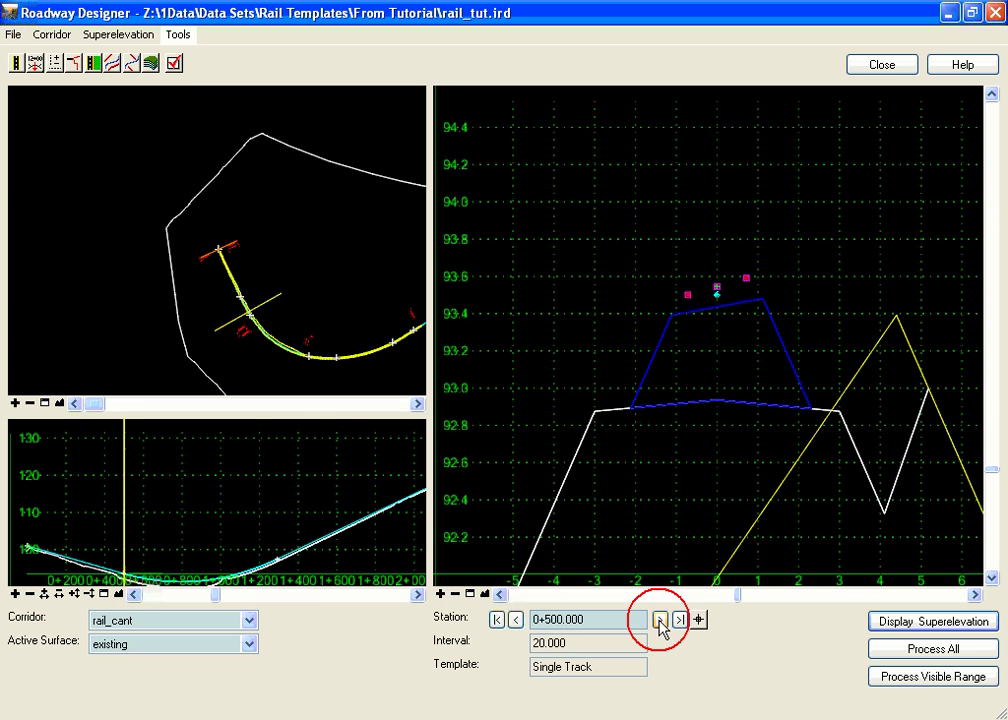
click(660, 620)
click(660, 620)
click(660, 620)
click(660, 620)
click(660, 620)
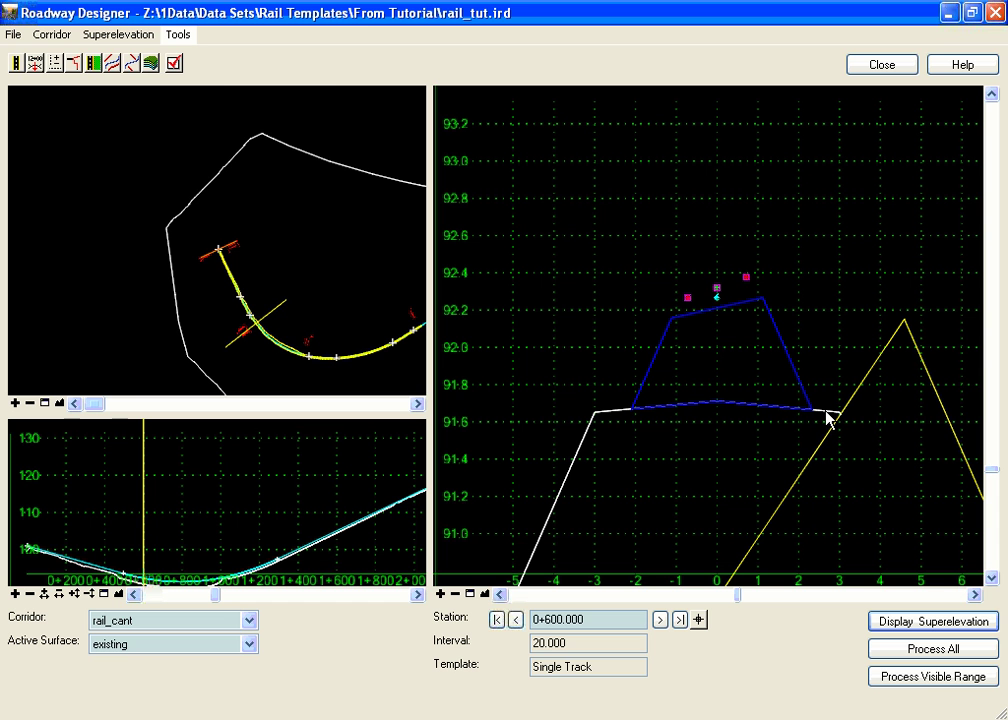
Open Tools > Curve Widening, browse for the widening table, and bring up actions for widening table.wid.
click(179, 34)
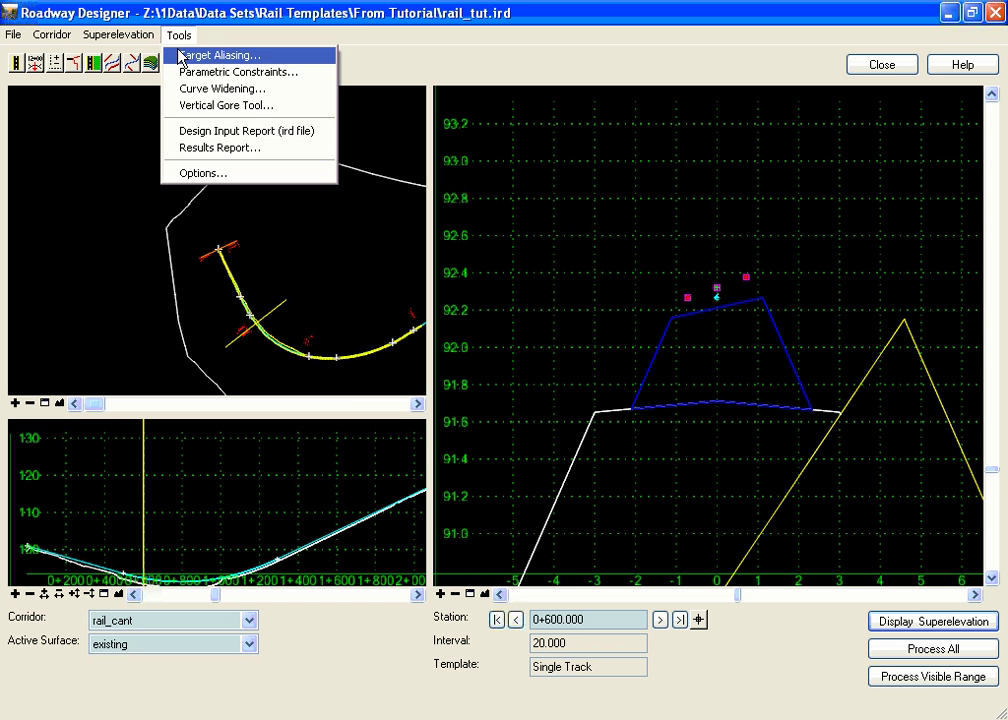
click(199, 89)
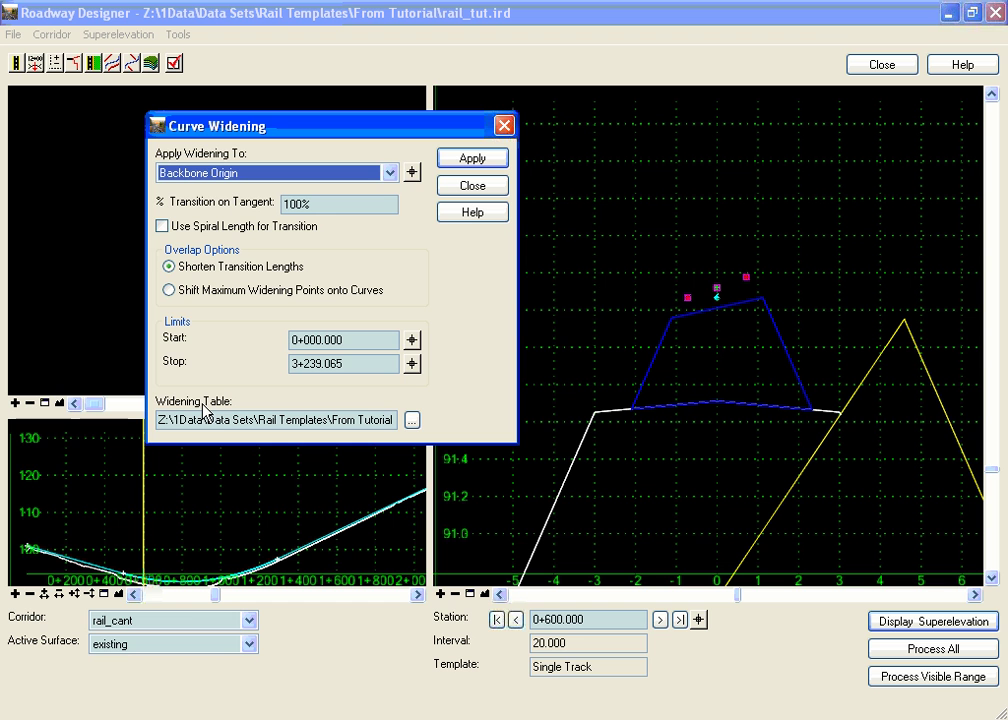
click(411, 420)
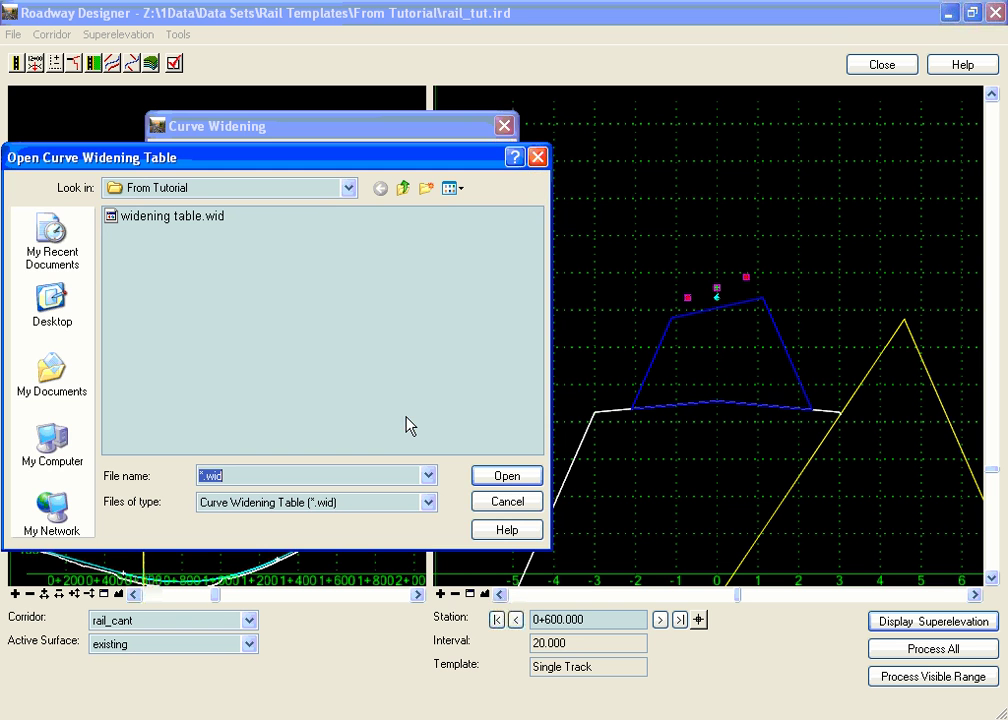
click(158, 217)
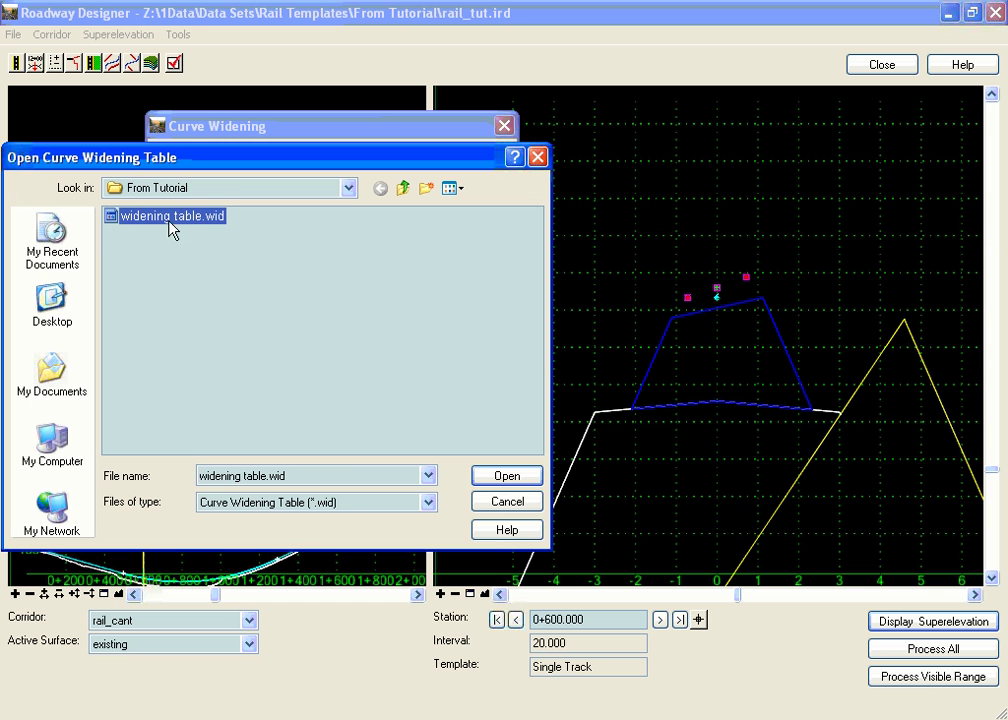
right_click(210, 225)
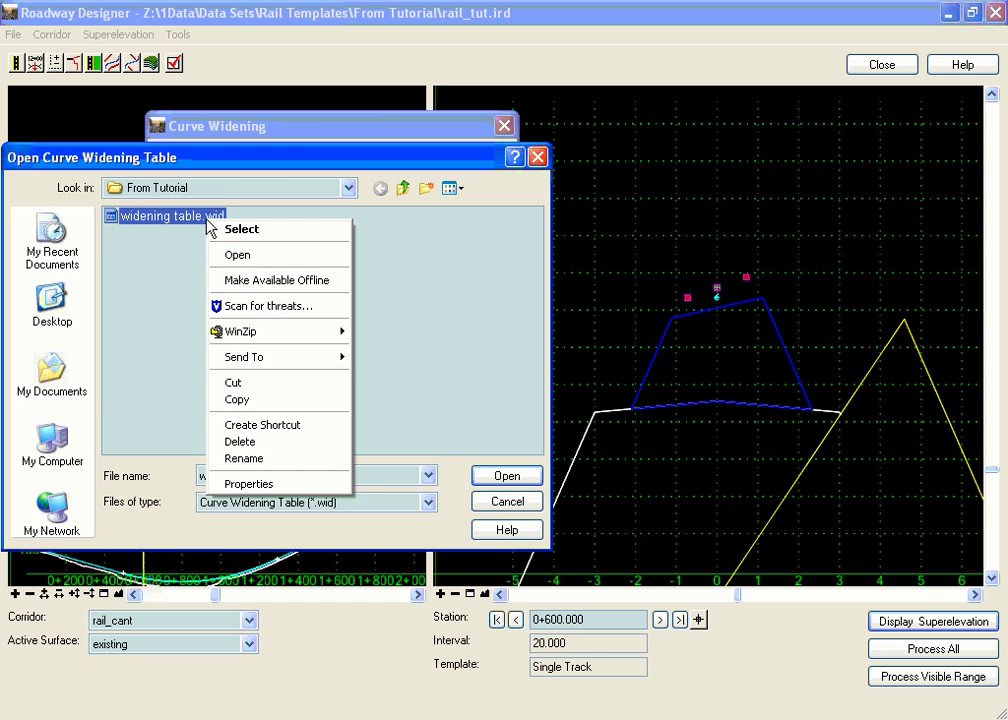
Open widening table.wid in Notepad, check its radius-to-widening values (1.5, 0, 1), then close Notepad.
mouse_move(258, 367)
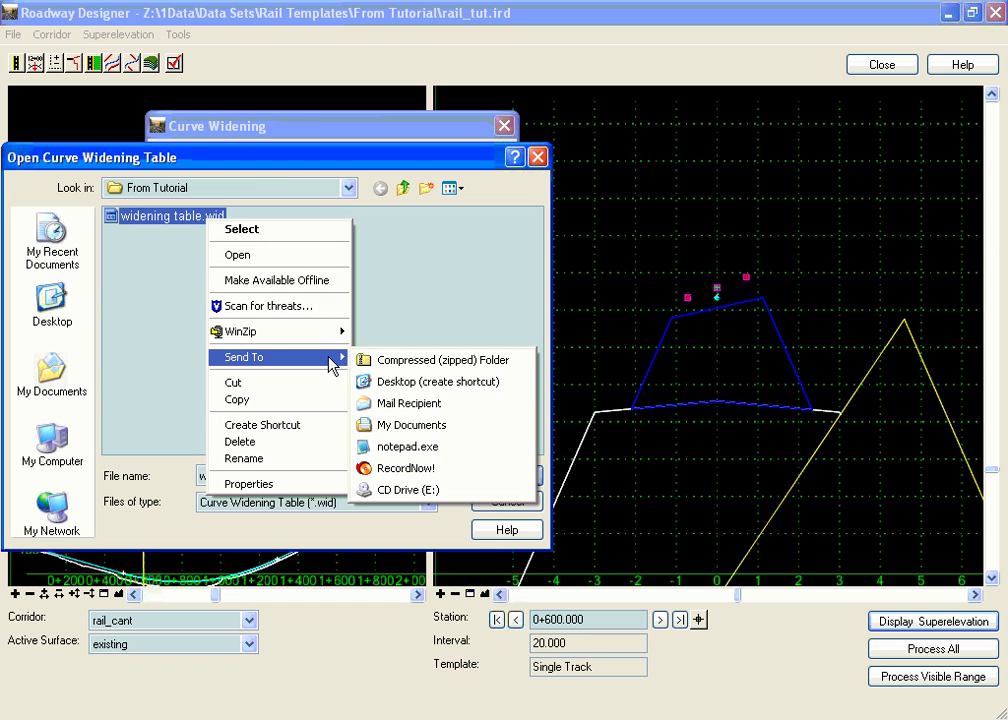
click(411, 444)
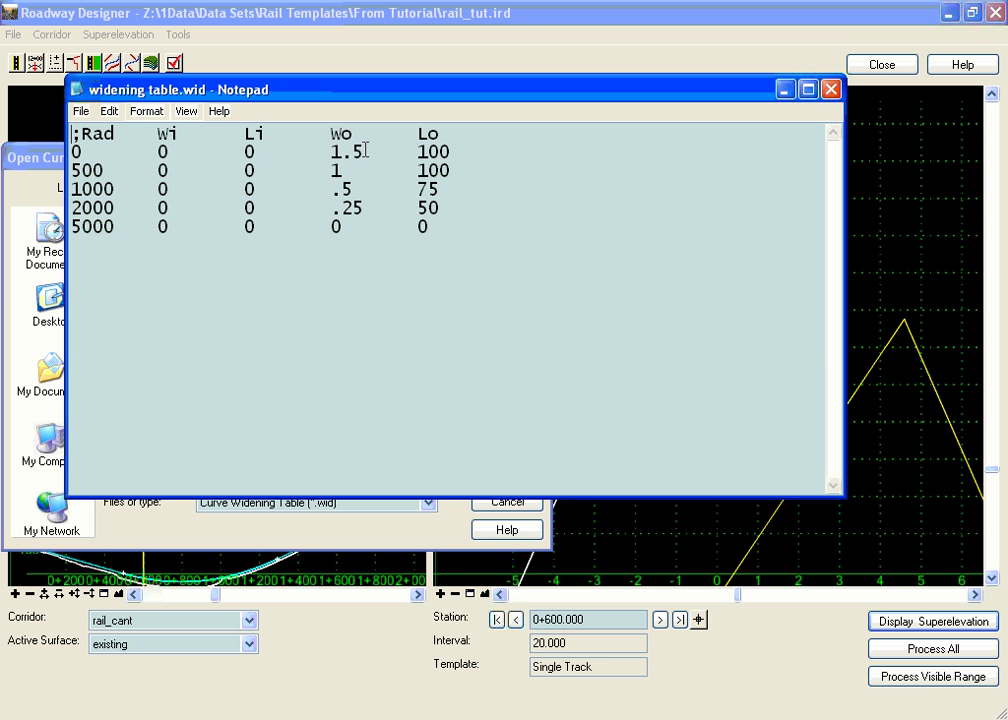
drag(365, 150, 327, 151)
double_click(162, 170)
double_click(333, 170)
click(830, 90)
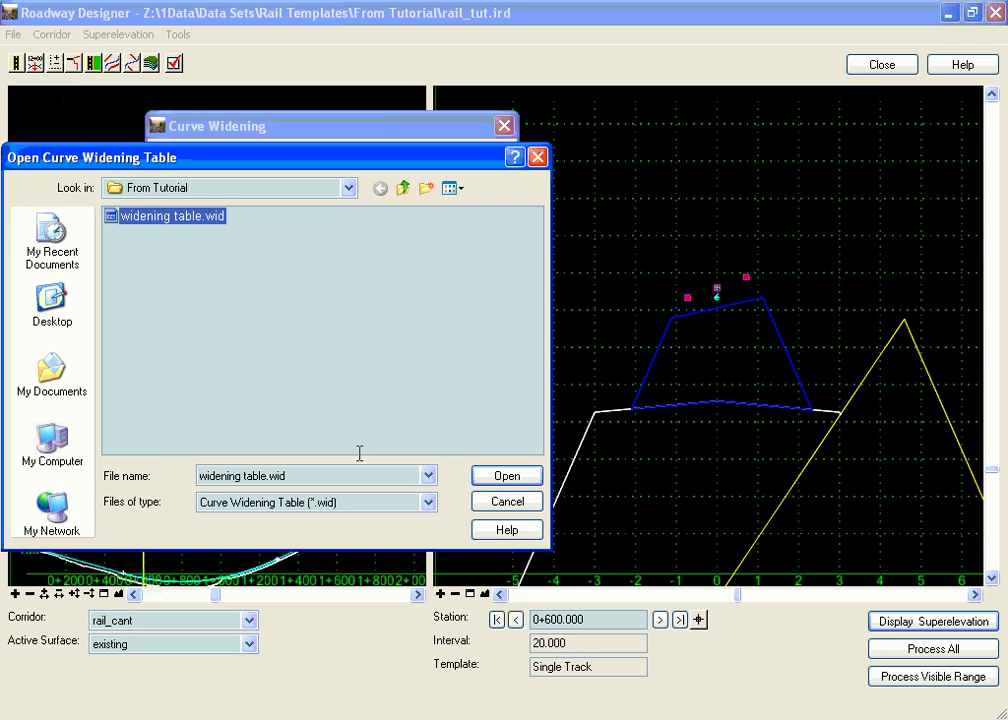
Load widening table.wid, pick subgradeR as the widened point, and enable Use Spiral Length for Transition.
click(500, 478)
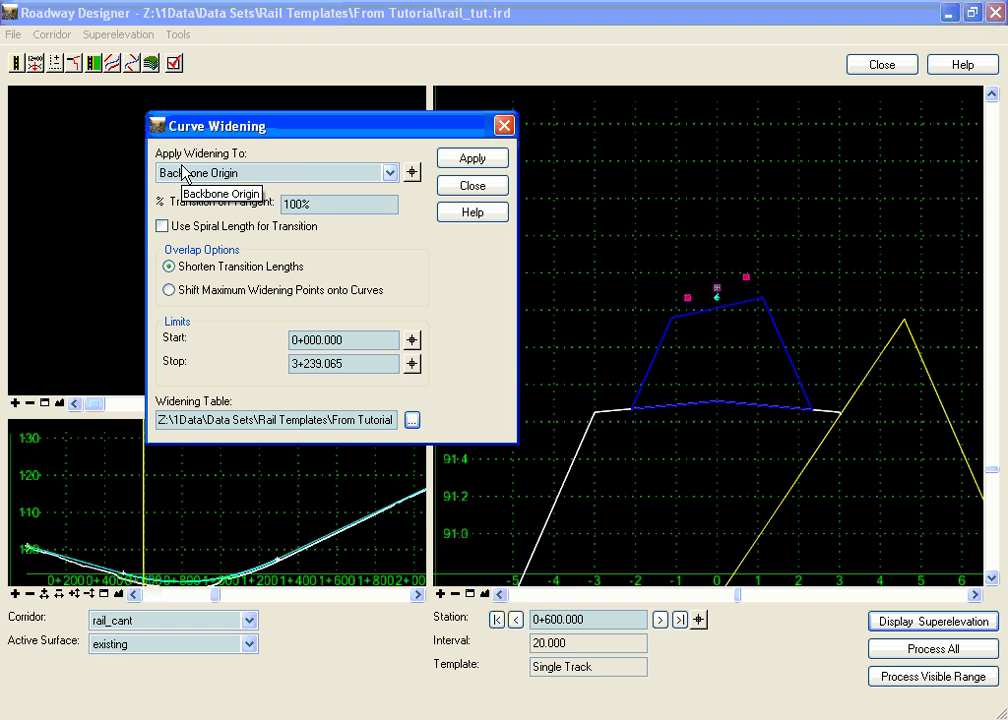
click(412, 176)
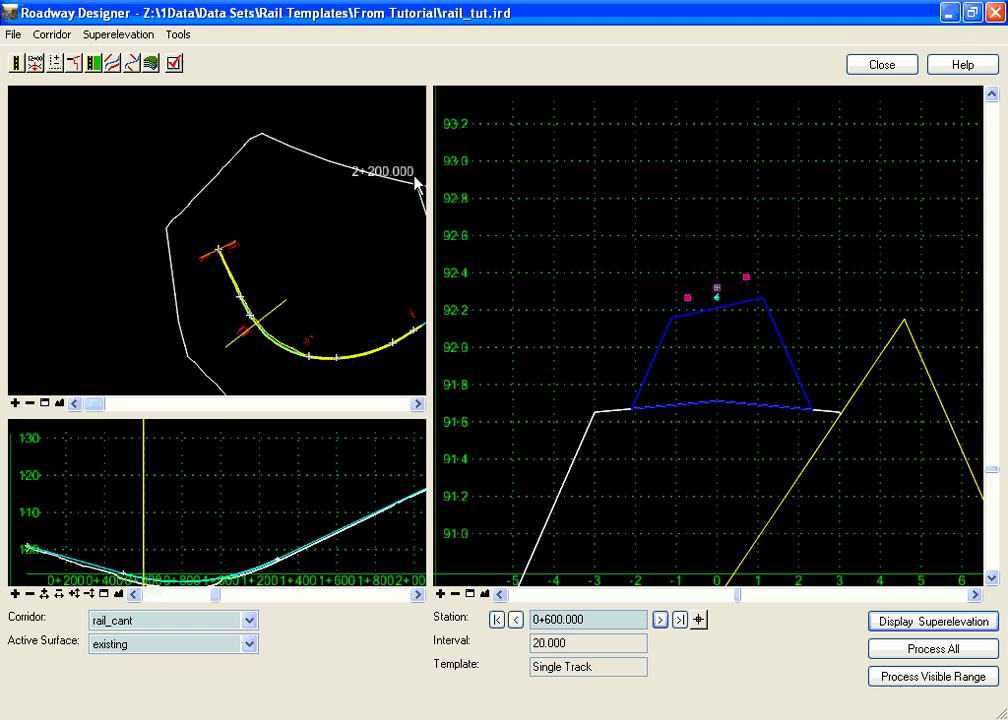
click(840, 413)
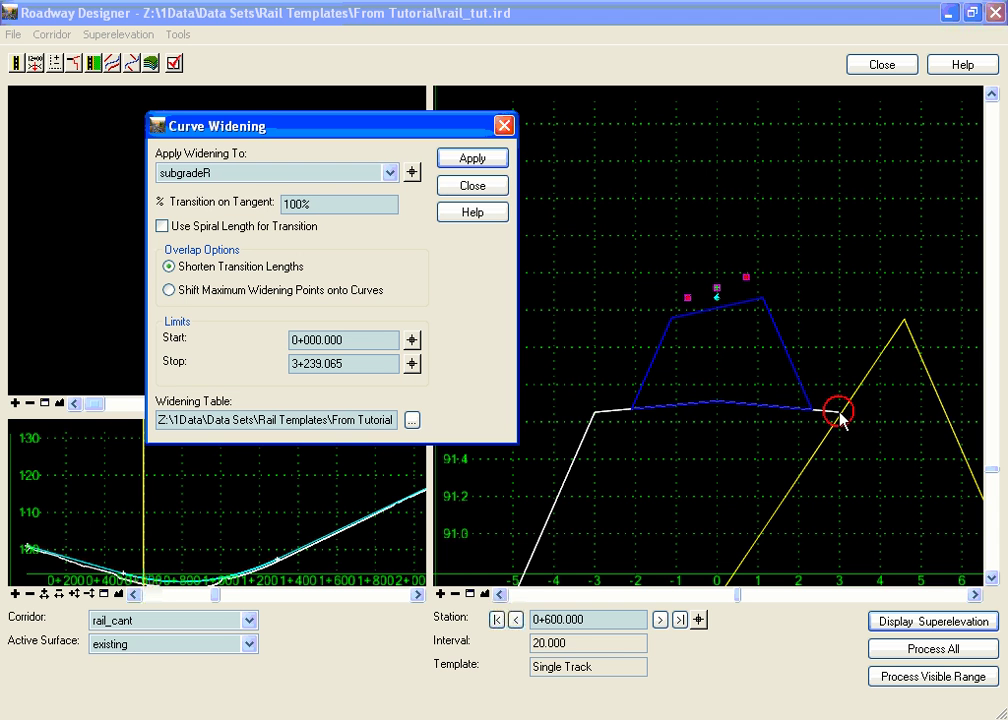
click(161, 228)
mouse_move(829, 417)
mouse_move(616, 413)
Apply the curve widening to the corridor and close the Curve Widening settings.
click(472, 159)
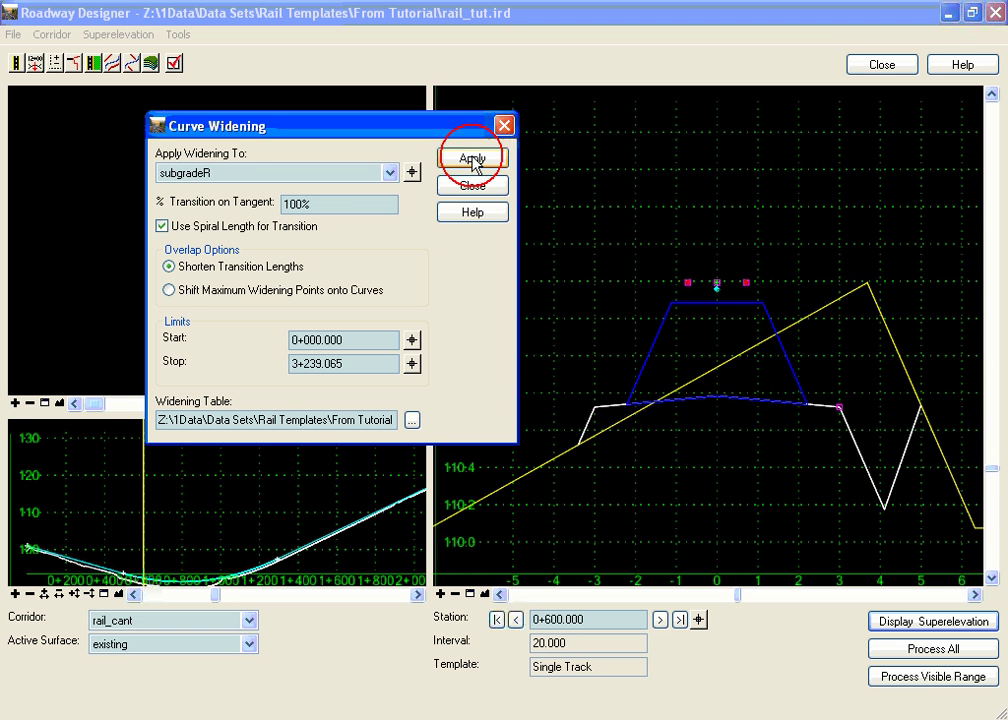
click(470, 185)
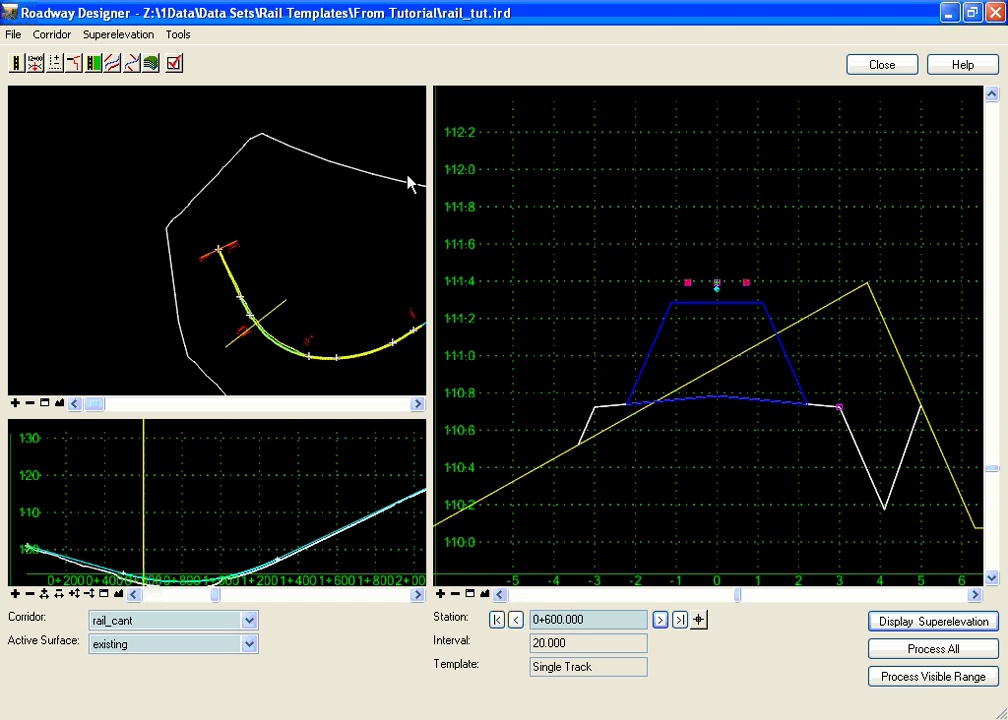
click(254, 284)
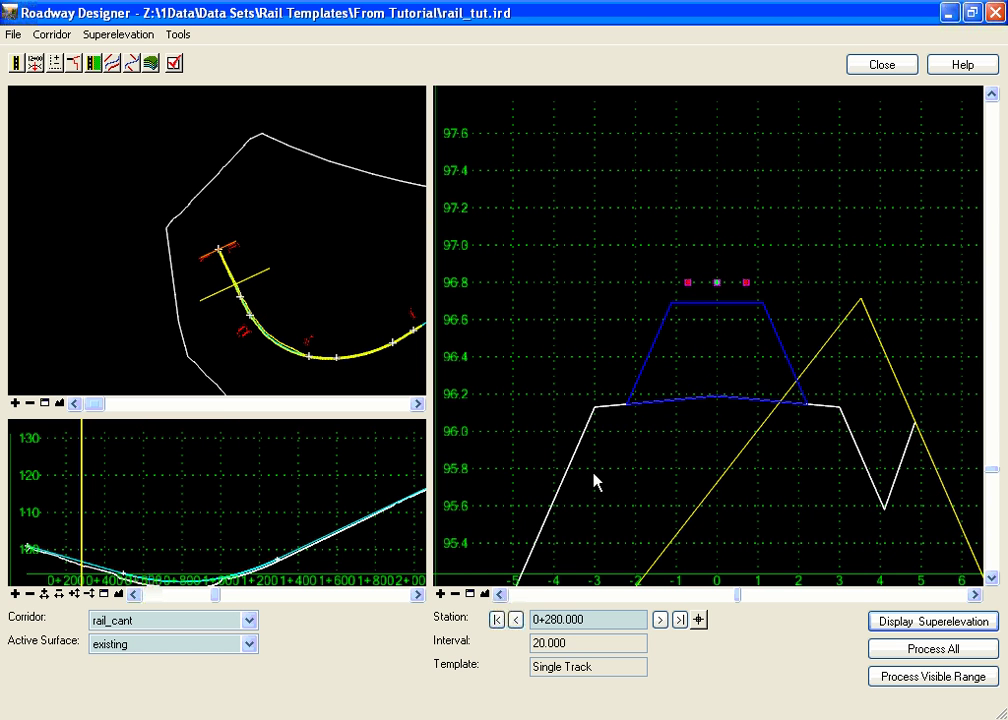
Step the cross-section station by station through the curve to check the widening.
click(660, 621)
click(660, 621)
click(660, 621)
click(660, 621)
click(660, 621)
click(660, 621)
click(660, 621)
click(660, 621)
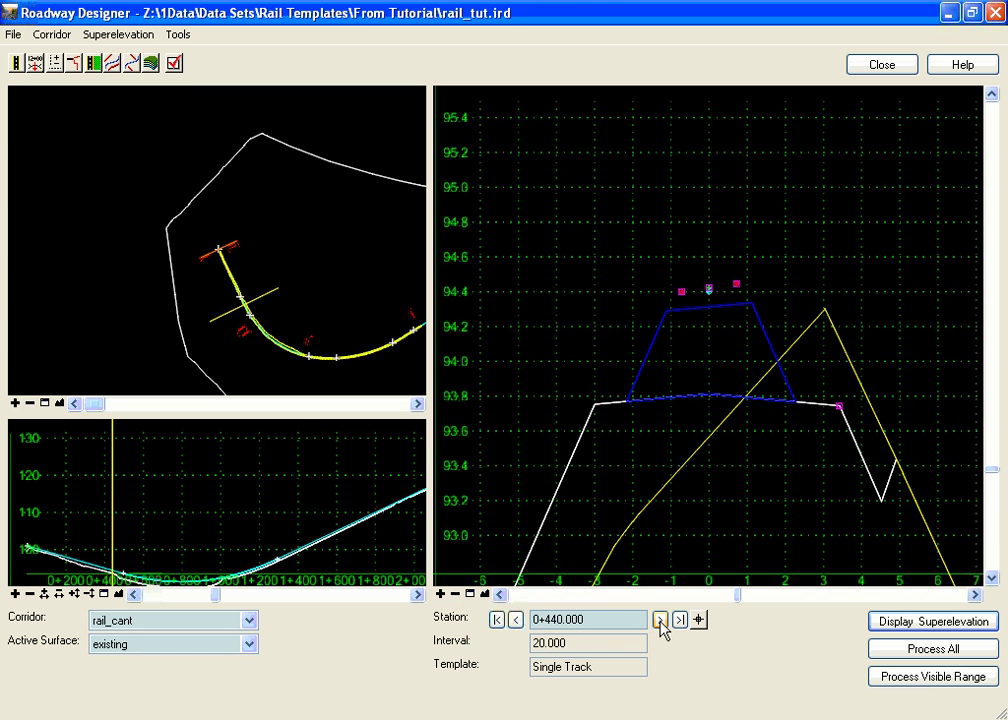
click(660, 621)
click(660, 621)
click(660, 621)
click(660, 621)
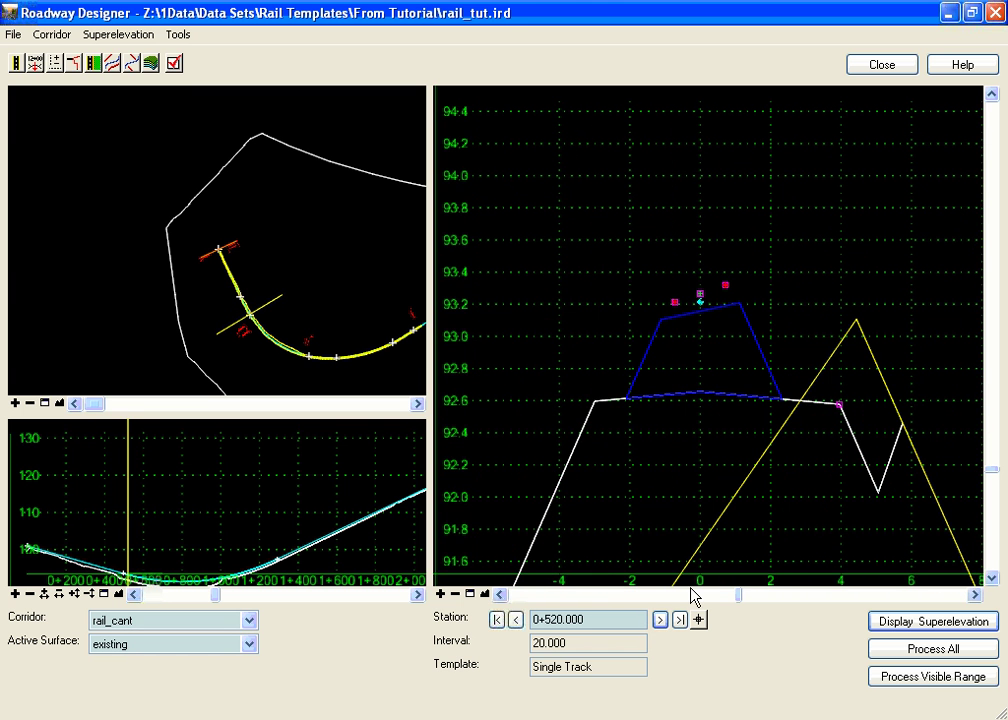
click(660, 621)
click(660, 621)
click(660, 621)
click(660, 621)
click(660, 621)
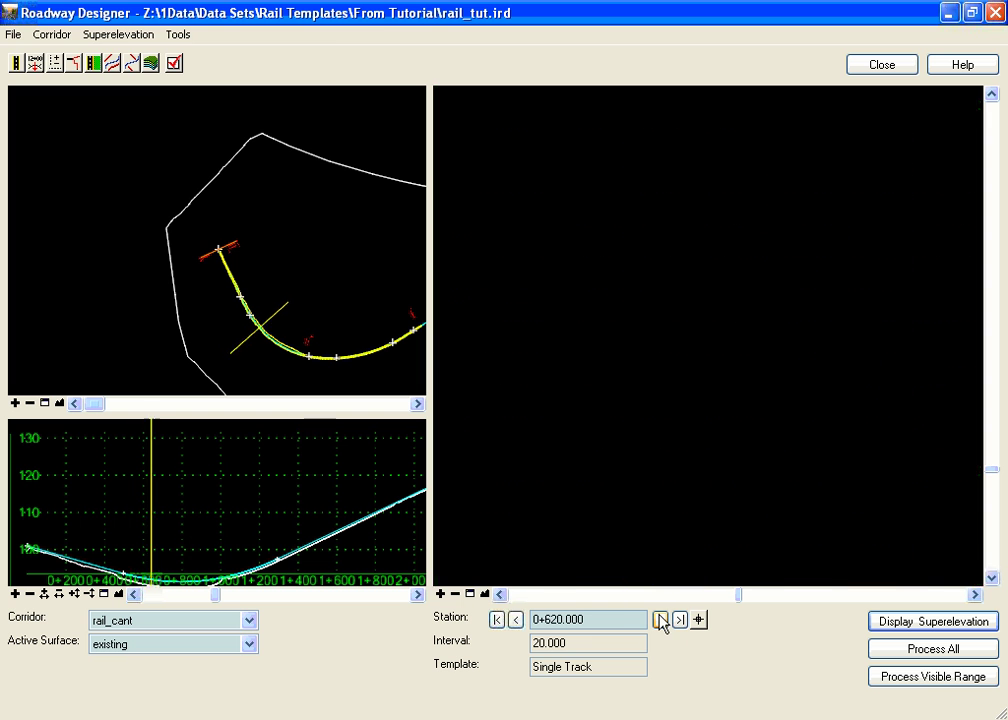
click(660, 621)
click(660, 621)
click(660, 621)
Reopen the Curve Widening settings to review them, then close them again.
click(178, 34)
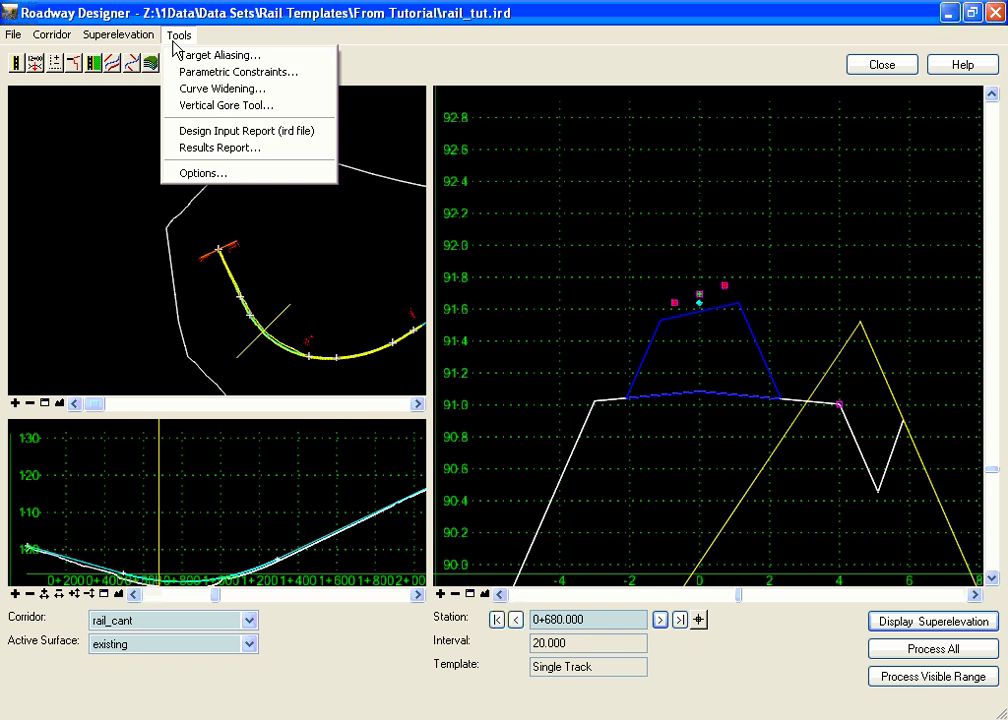
click(208, 92)
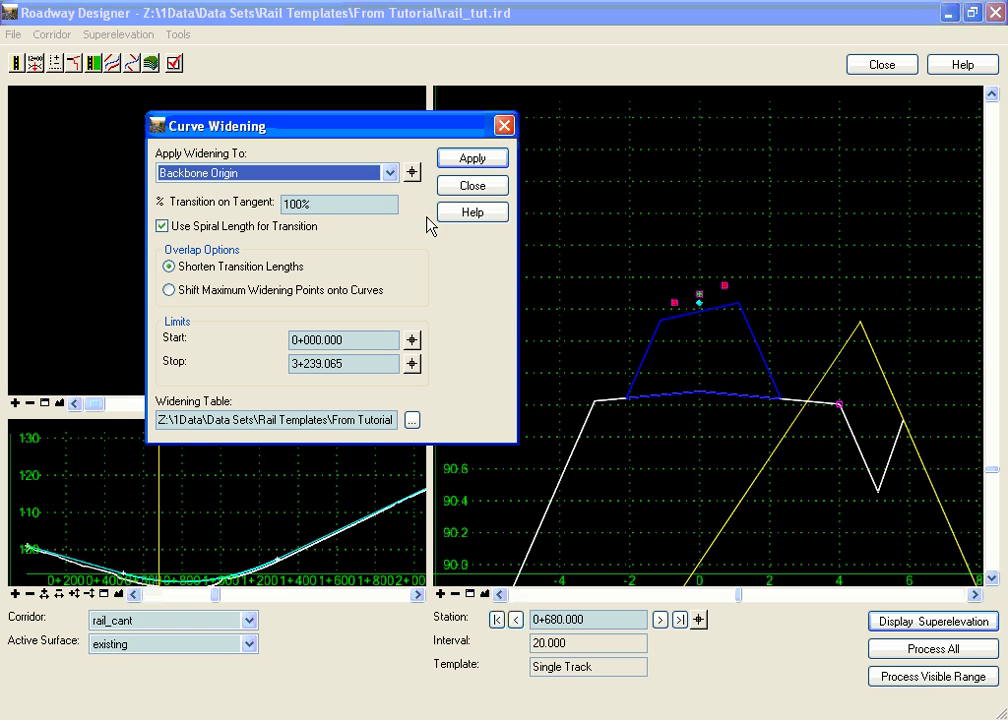
click(474, 187)
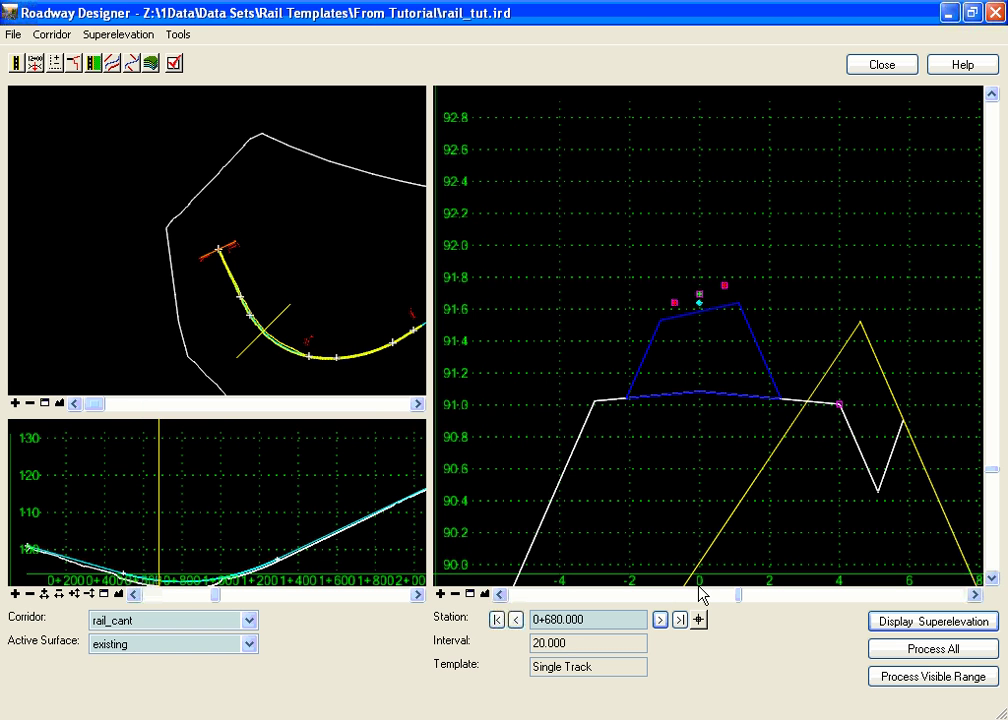
Compare the shoulder width at station 0+240 (3.000) with station 0+620 (4.000).
click(244, 279)
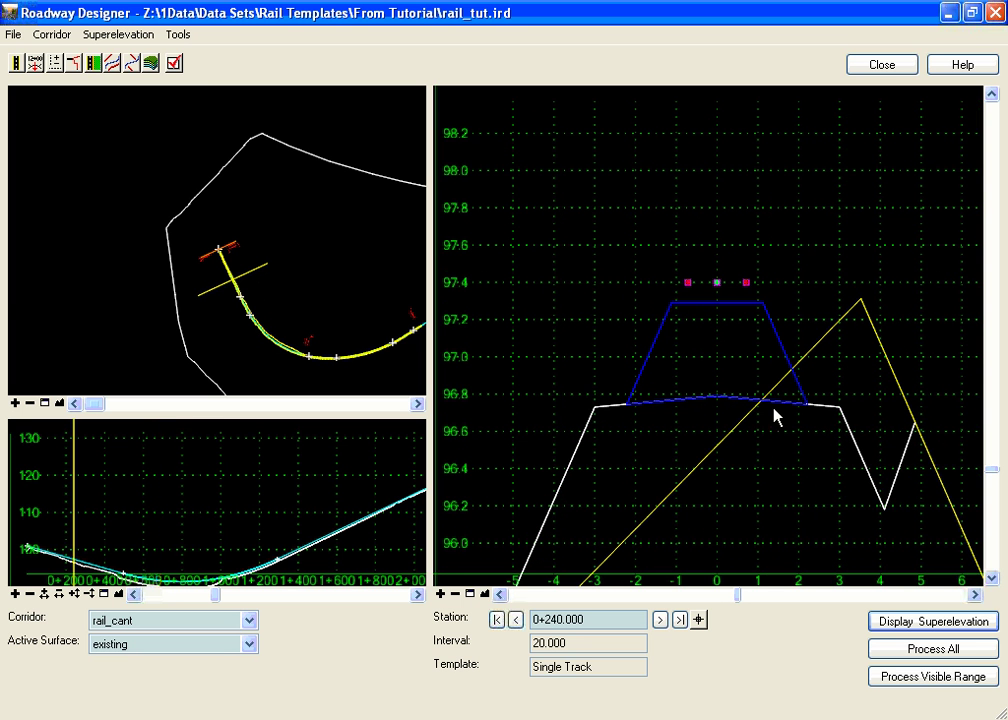
mouse_move(823, 418)
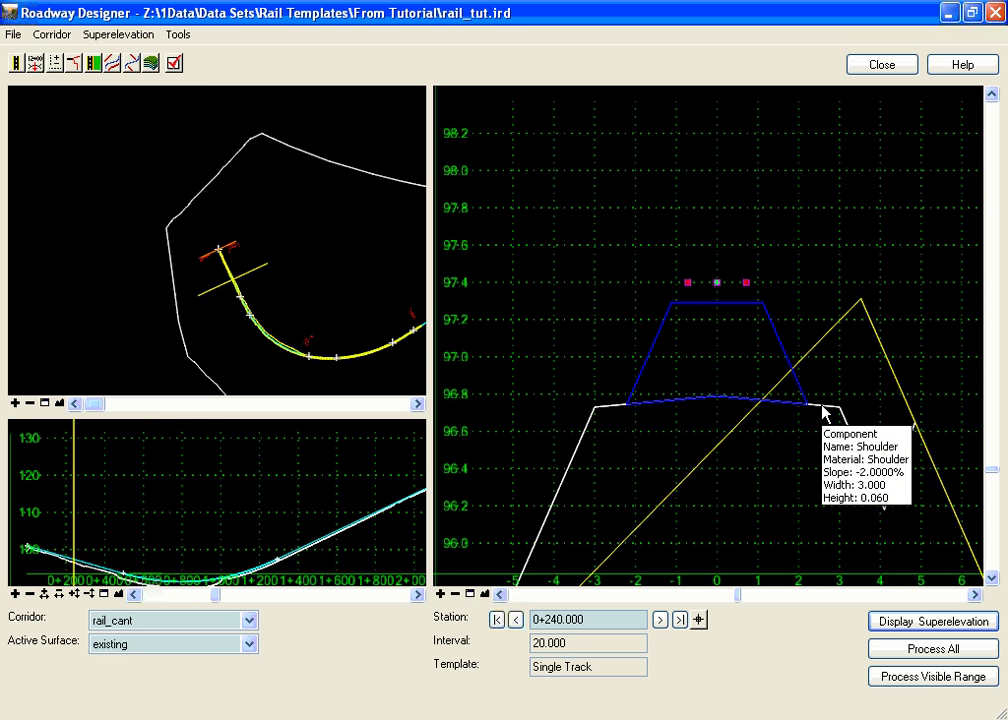
click(266, 323)
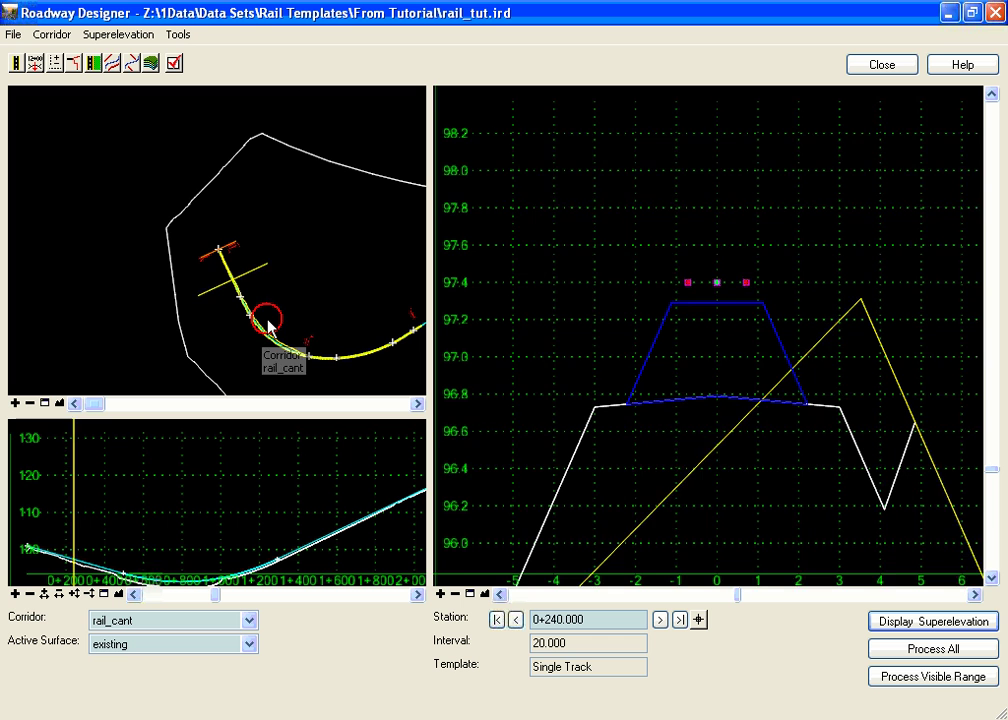
mouse_move(820, 404)
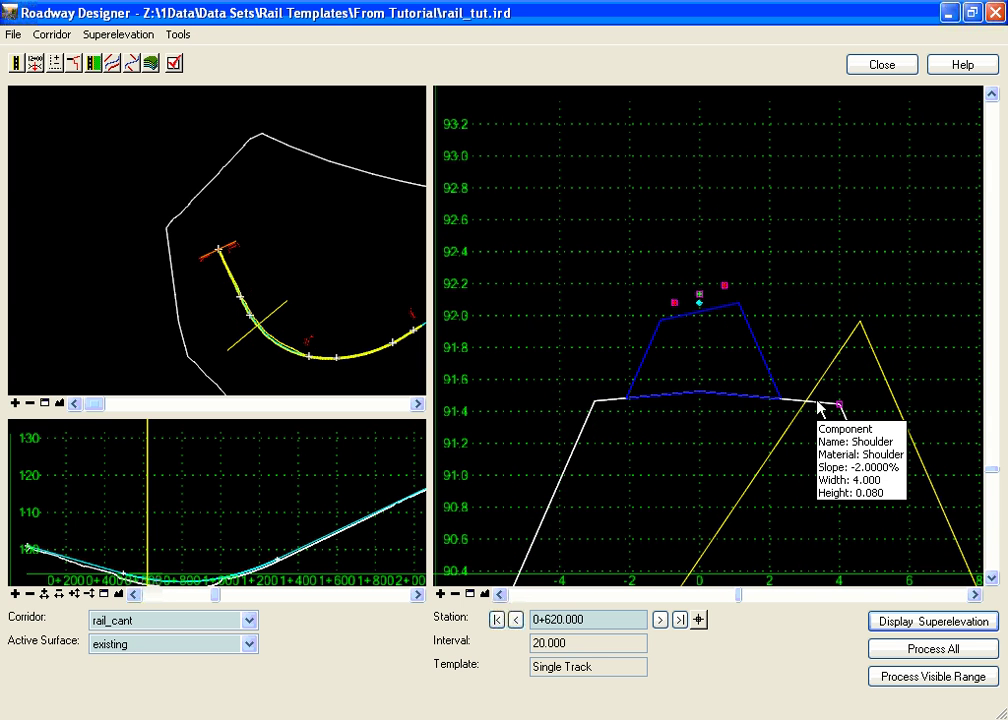